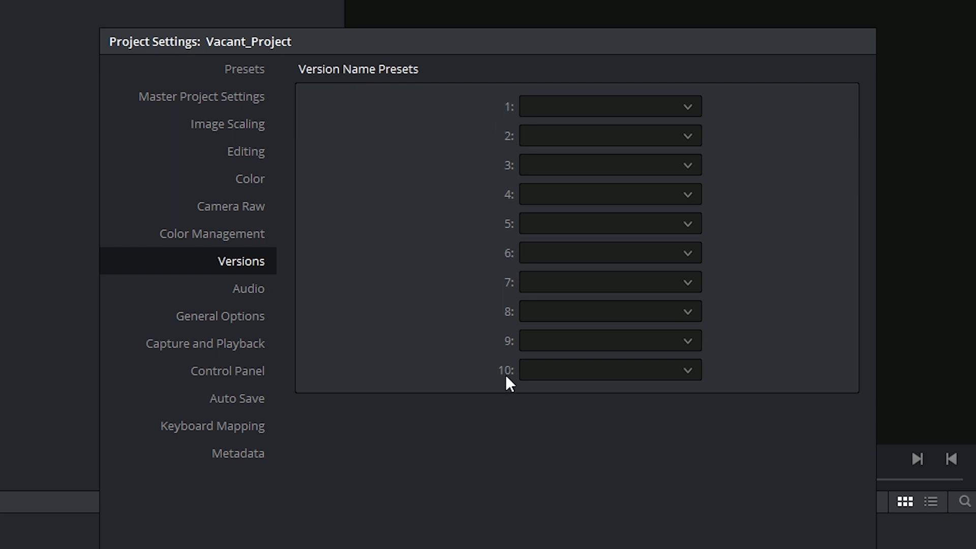
Step: Try Desaturated as version name preset 1, then reset it to blank
{"action": "left_click", "coordinate": [687, 106]}
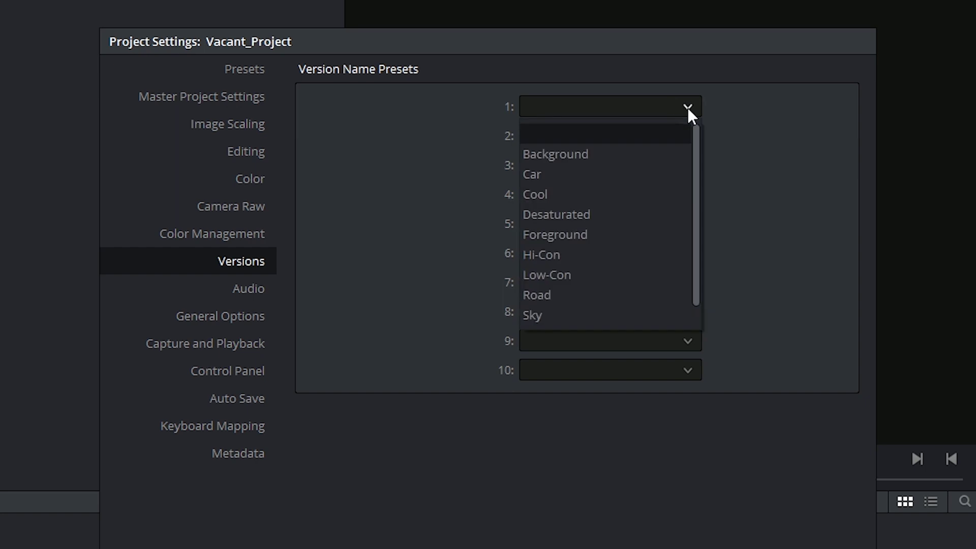
{"action": "scroll", "coordinate": [589, 188], "scroll_direction": "down", "scroll_amount": 1}
{"action": "left_click", "coordinate": [586, 194]}
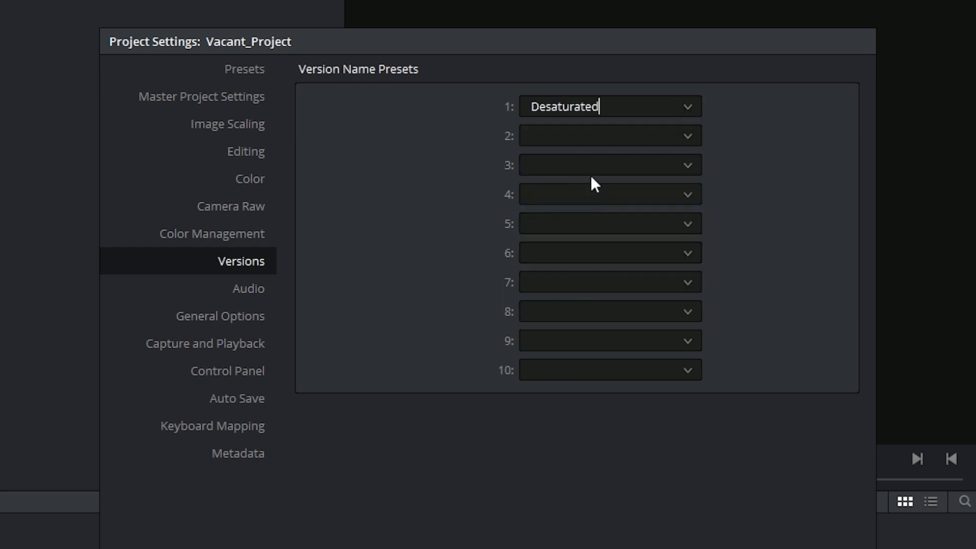
{"action": "left_click", "coordinate": [687, 107]}
{"action": "scroll", "coordinate": [660, 131], "scroll_direction": "up", "scroll_amount": 1}
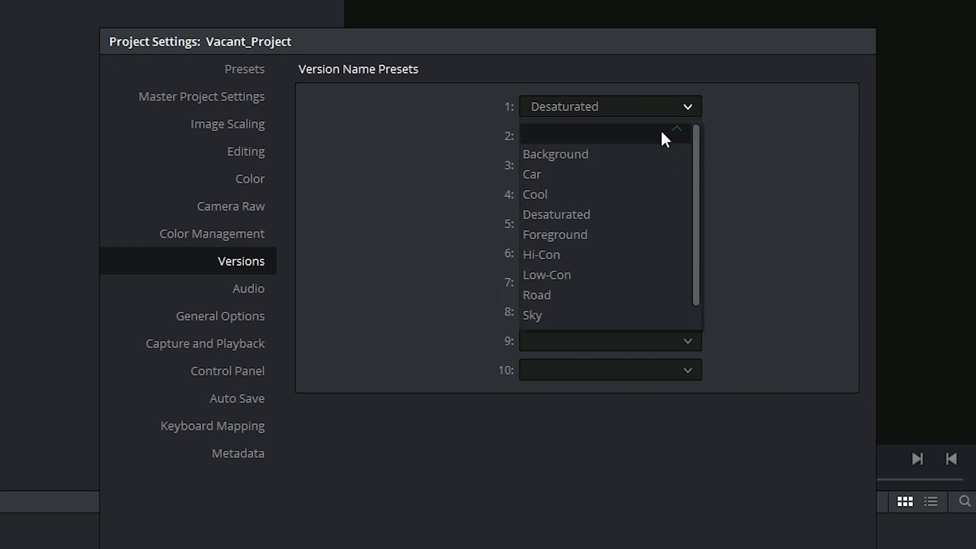
{"action": "left_click", "coordinate": [657, 131]}
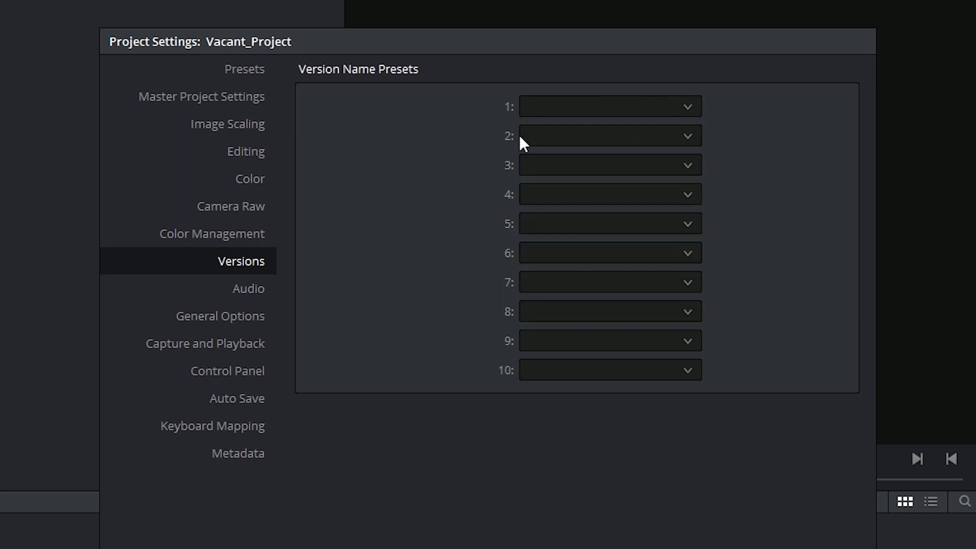
Step: Name version preset 1 'Green Tint Look' and go to the Audio settings page
{"action": "left_click", "coordinate": [548, 107]}
{"action": "type", "text": "Green Tint Look"}
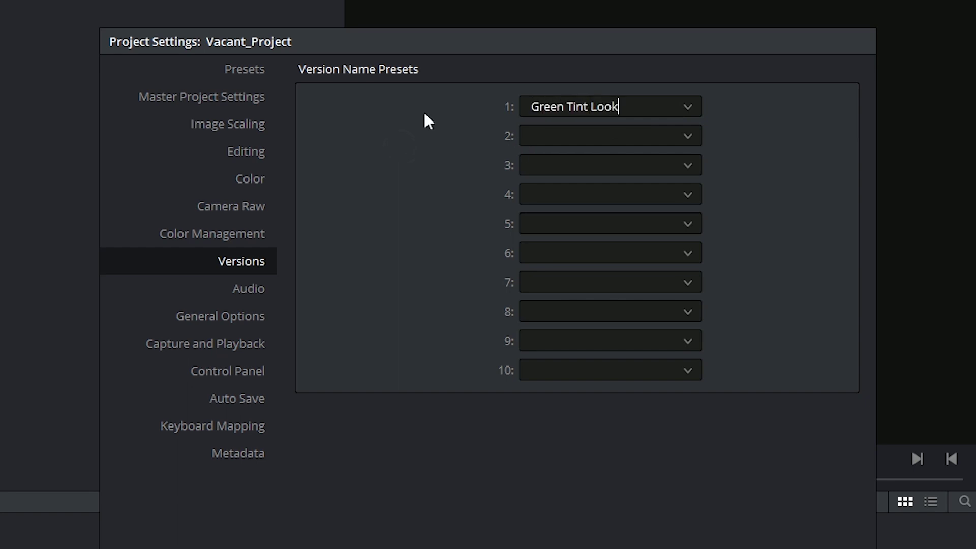
{"action": "left_click", "coordinate": [608, 137]}
{"action": "left_click", "coordinate": [273, 289]}
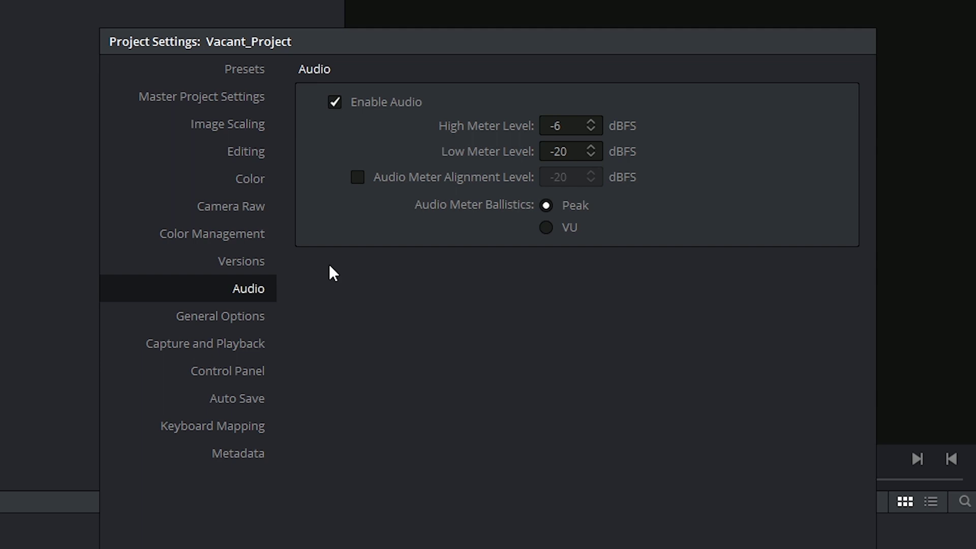
Step: Toggle Enable Audio off and back on, then switch to the General Options page
{"action": "left_click", "coordinate": [334, 102]}
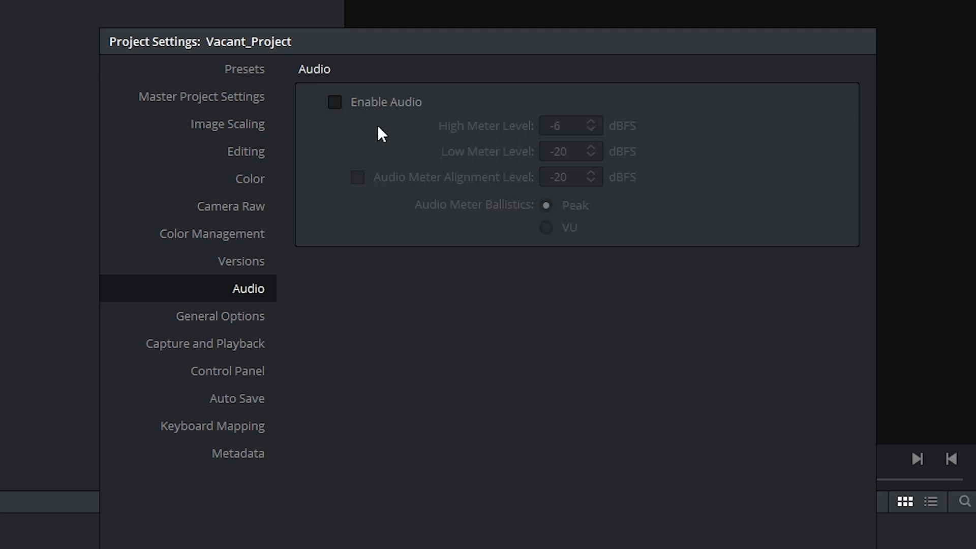
{"action": "left_click", "coordinate": [334, 102]}
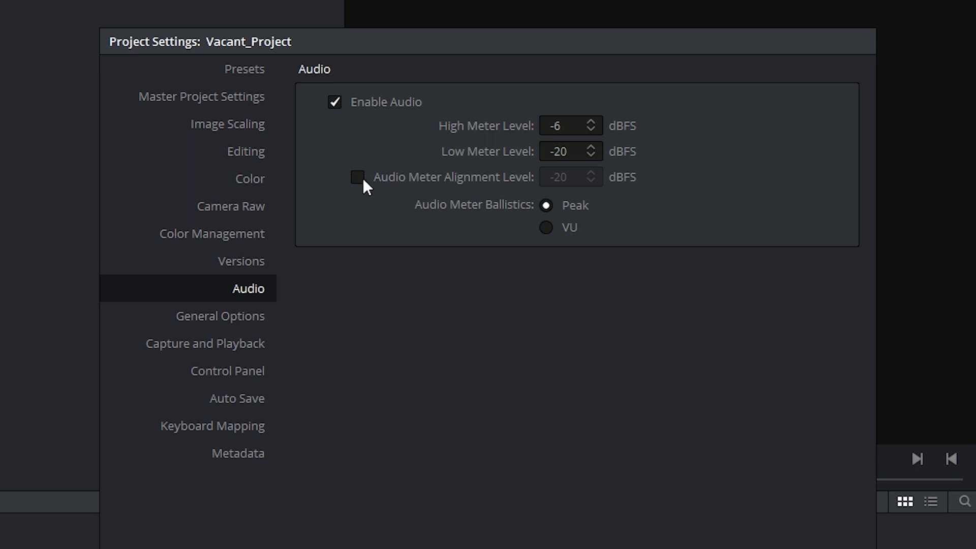
{"action": "left_click", "coordinate": [248, 318]}
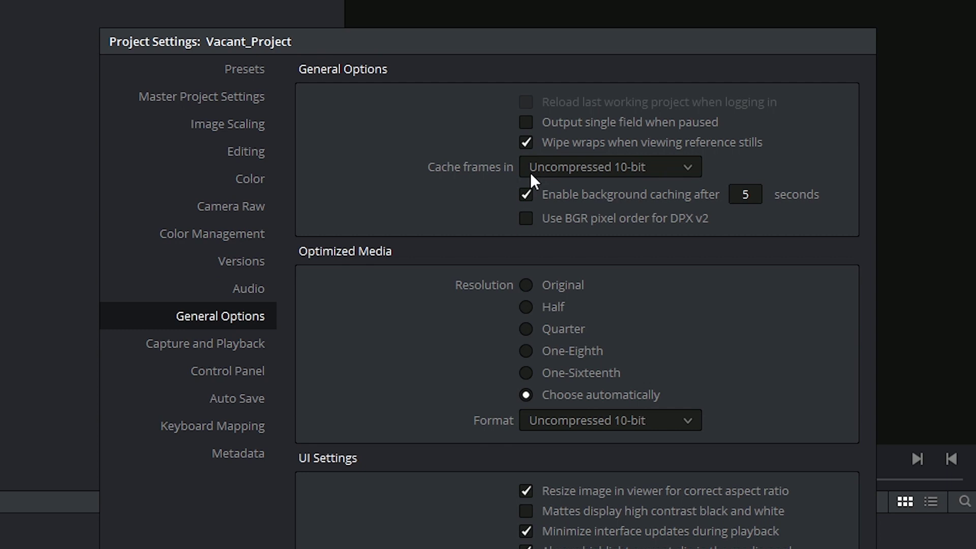
Step: Show the Cache frames in format list, currently set to Uncompressed 10-bit
{"action": "left_click", "coordinate": [572, 170]}
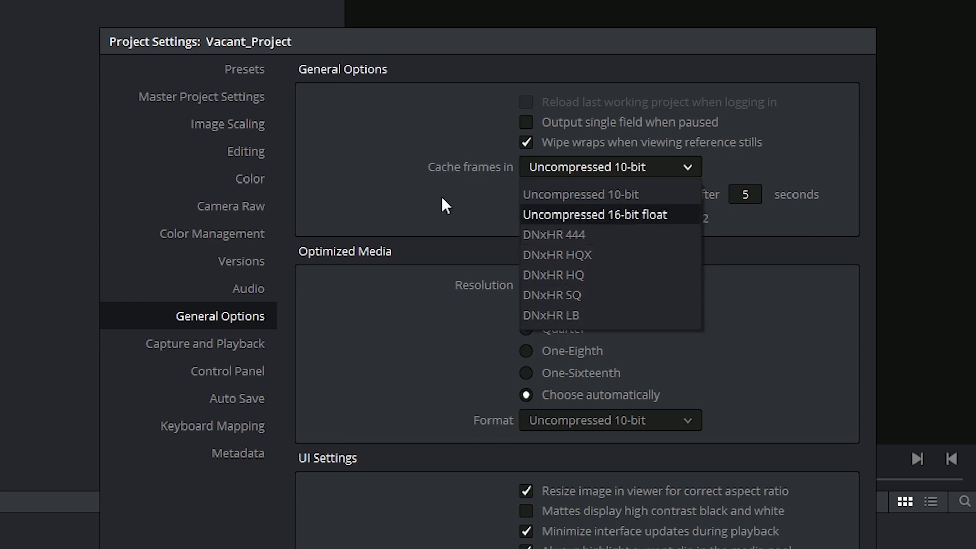
Step: Close the Cache frames format list, leaving Uncompressed 10-bit selected
{"action": "left_click", "coordinate": [473, 193]}
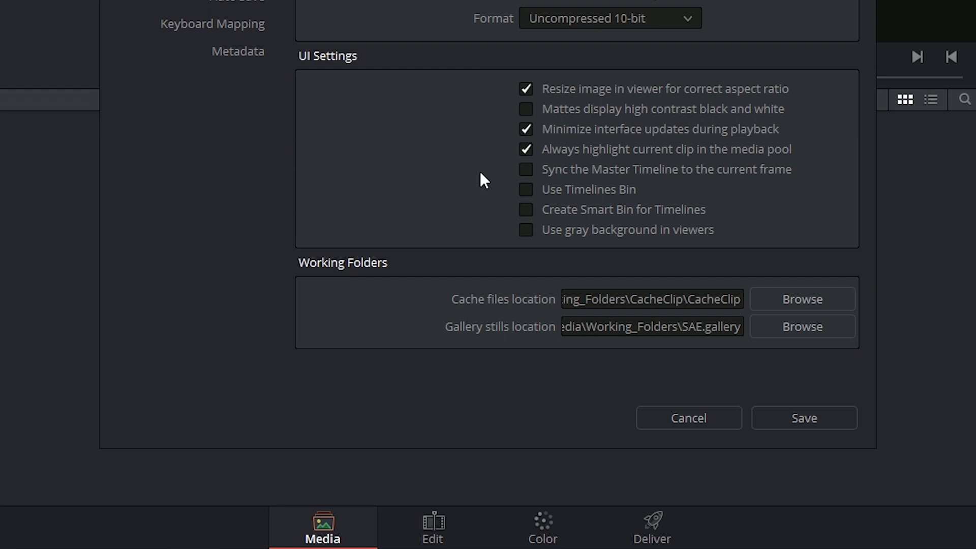
Step: Turn on 'Sync the Master Timeline to the current frame' under UI Settings
{"action": "left_click", "coordinate": [483, 171]}
{"action": "left_click_drag", "start_coordinate": [711, 301], "coordinate": [497, 301]}
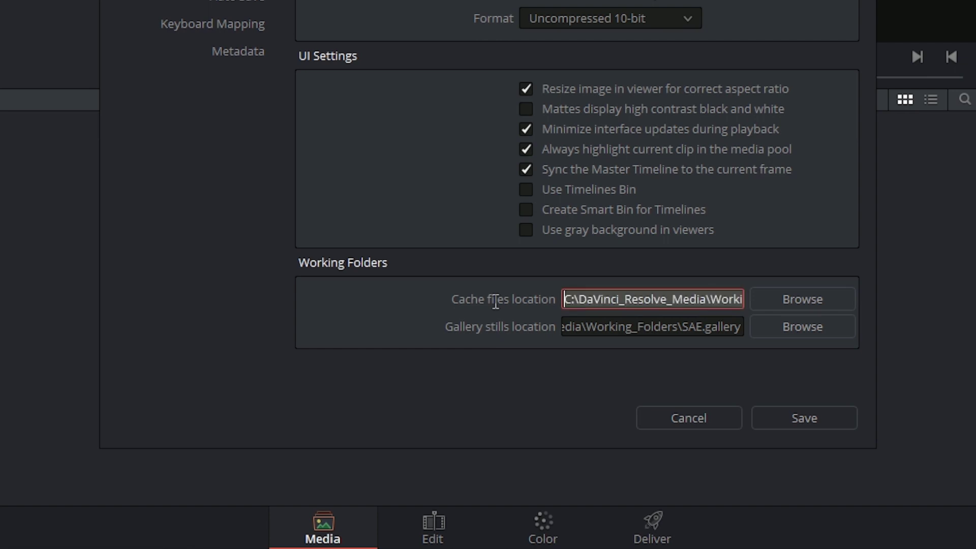
{"action": "left_click", "coordinate": [638, 299]}
{"action": "key", "text": "End"}
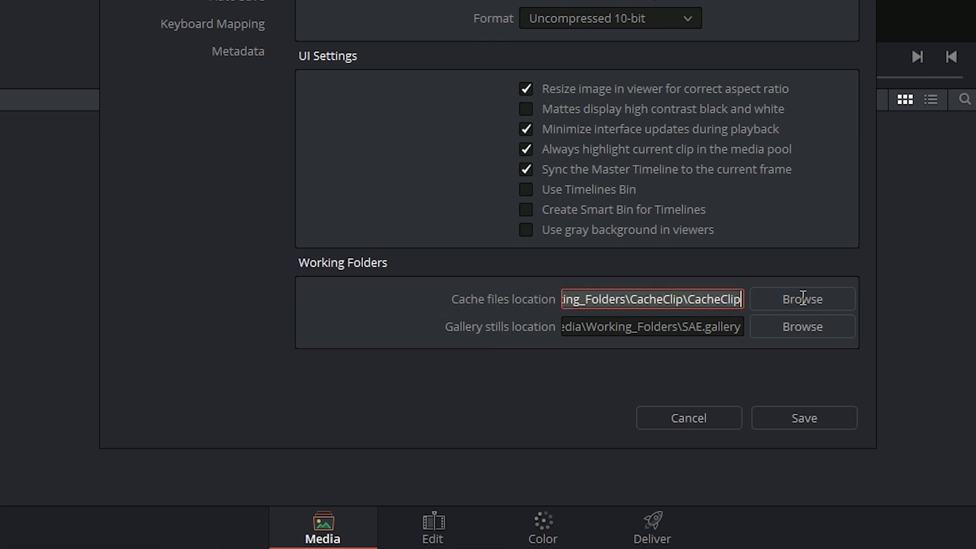
{"action": "key", "text": "Home"}
{"action": "key", "text": "End"}
{"action": "left_click_drag", "start_coordinate": [649, 299], "coordinate": [492, 307]}
{"action": "left_click_drag", "start_coordinate": [635, 297], "coordinate": [747, 304]}
{"action": "left_click", "coordinate": [643, 327]}
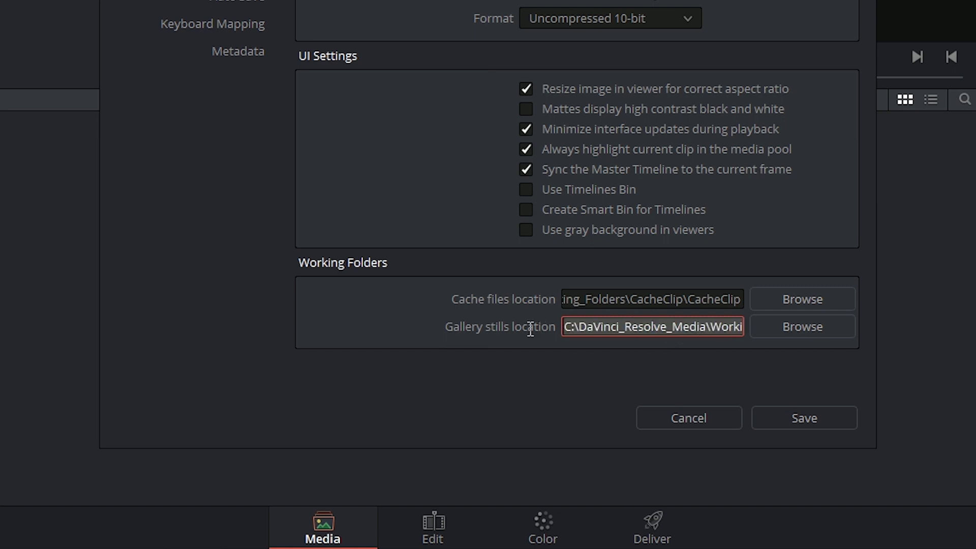
{"action": "left_click", "coordinate": [610, 327]}
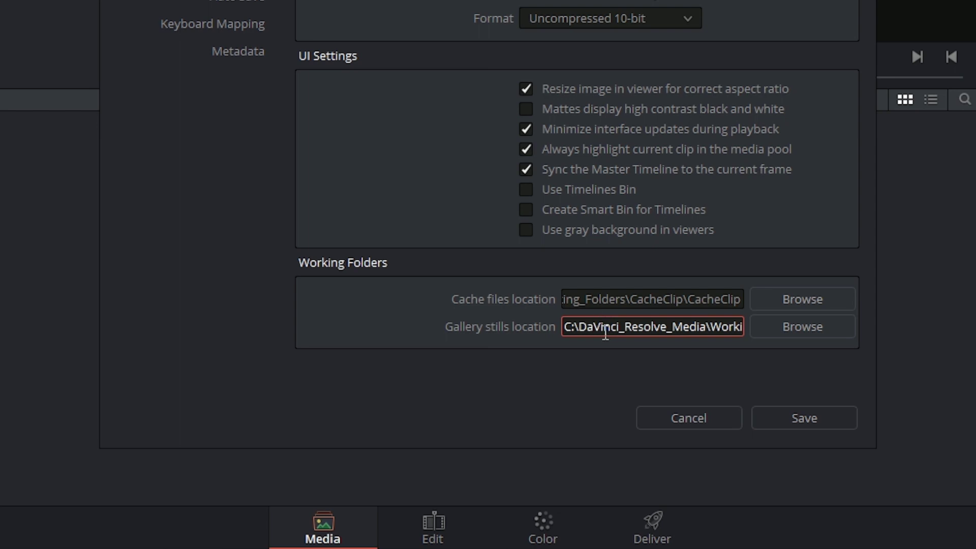
{"action": "key", "text": "End"}
{"action": "left_click", "coordinate": [683, 321]}
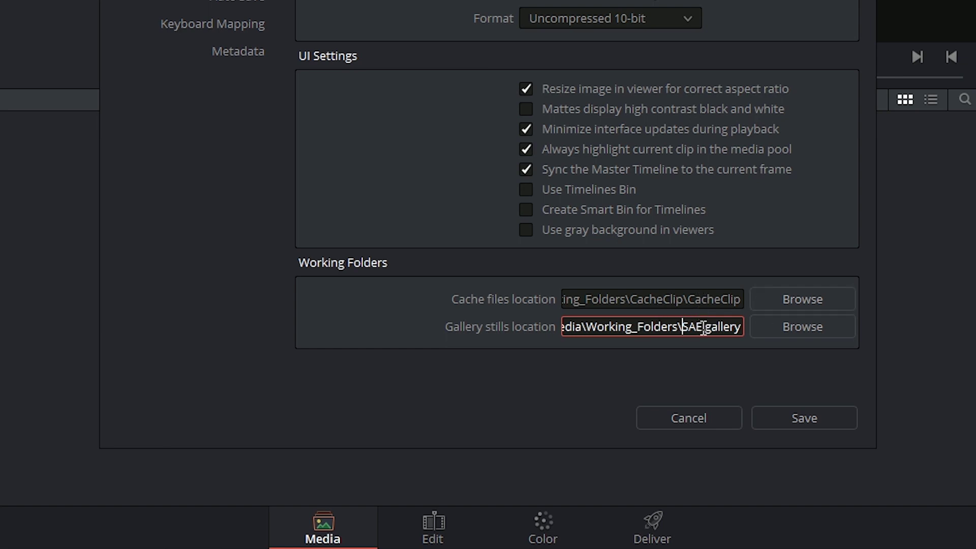
{"action": "left_click", "coordinate": [528, 315]}
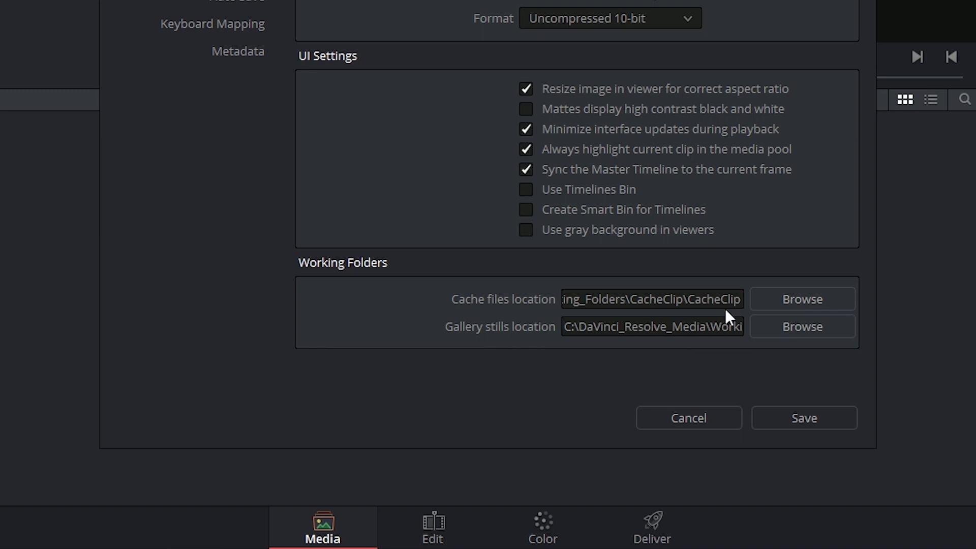
{"action": "left_click", "coordinate": [701, 300]}
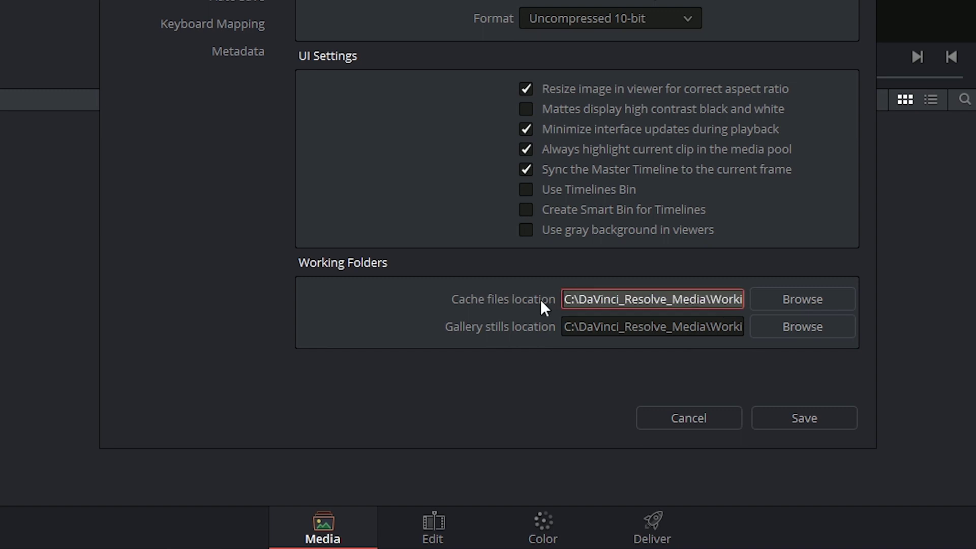
{"action": "left_click", "coordinate": [656, 312]}
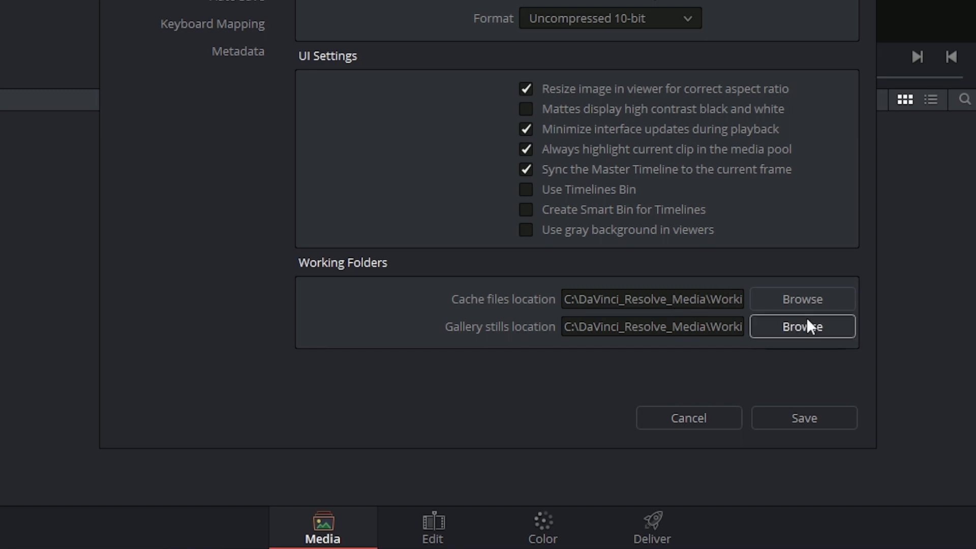
{"action": "left_click", "coordinate": [791, 298]}
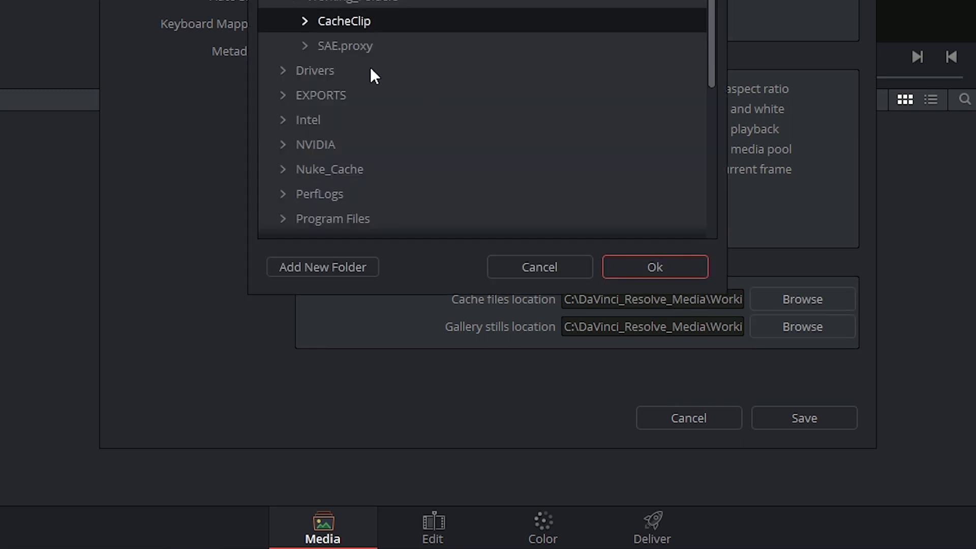
{"action": "scroll", "coordinate": [373, 97], "scroll_direction": "up", "scroll_amount": 1}
{"action": "scroll", "coordinate": [374, 107], "scroll_direction": "down", "scroll_amount": 3}
{"action": "scroll", "coordinate": [372, 107], "scroll_direction": "down", "scroll_amount": 3}
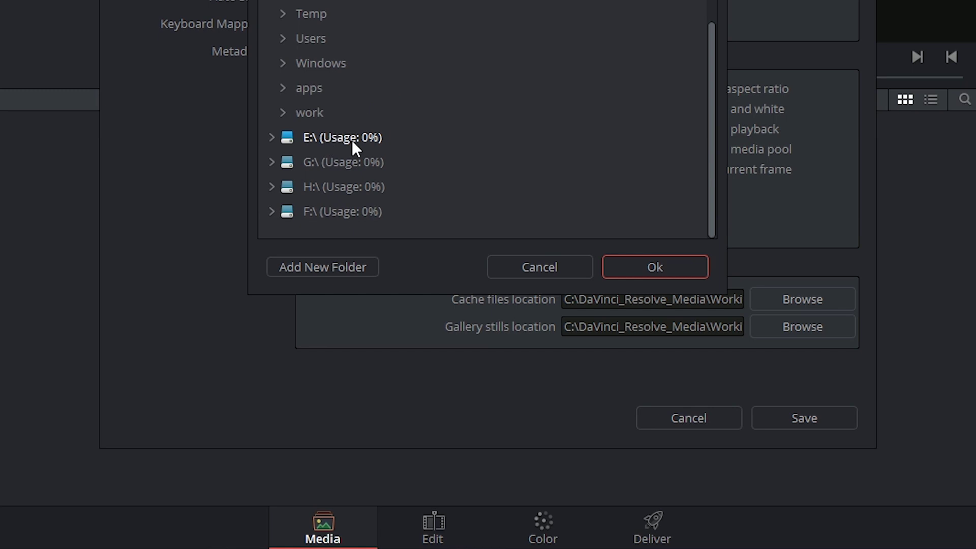
{"action": "left_click", "coordinate": [554, 273]}
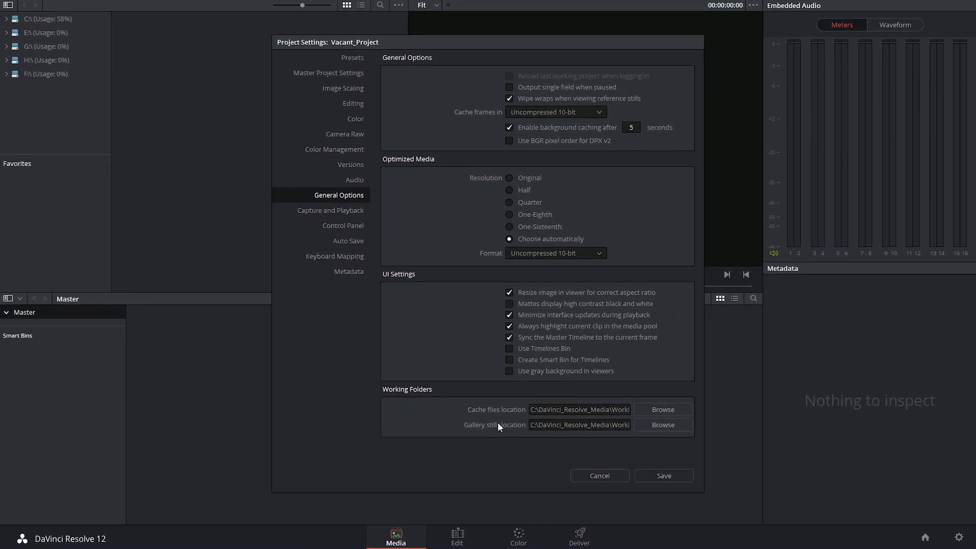
Step: Look through the Control Panel, Auto Save, Keyboard Mapping and Metadata pages, ending on Capture and Playback
{"action": "left_click", "coordinate": [351, 213]}
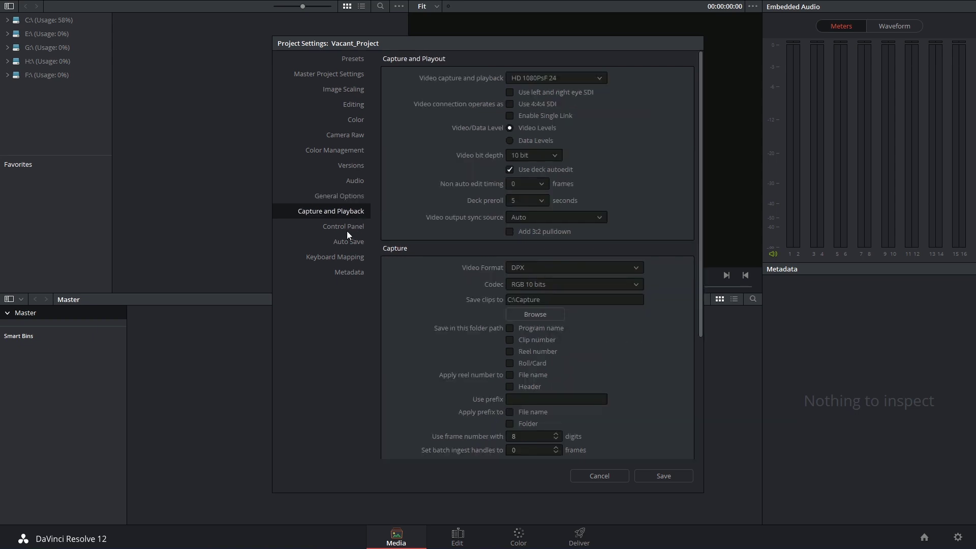
{"action": "left_click", "coordinate": [349, 230]}
{"action": "left_click", "coordinate": [352, 242]}
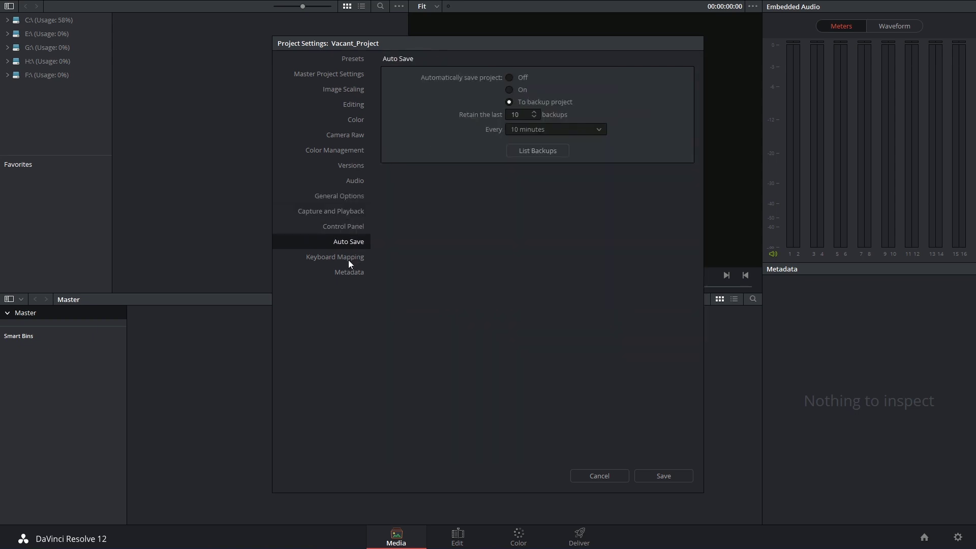
{"action": "left_click", "coordinate": [351, 258]}
{"action": "left_click", "coordinate": [355, 275]}
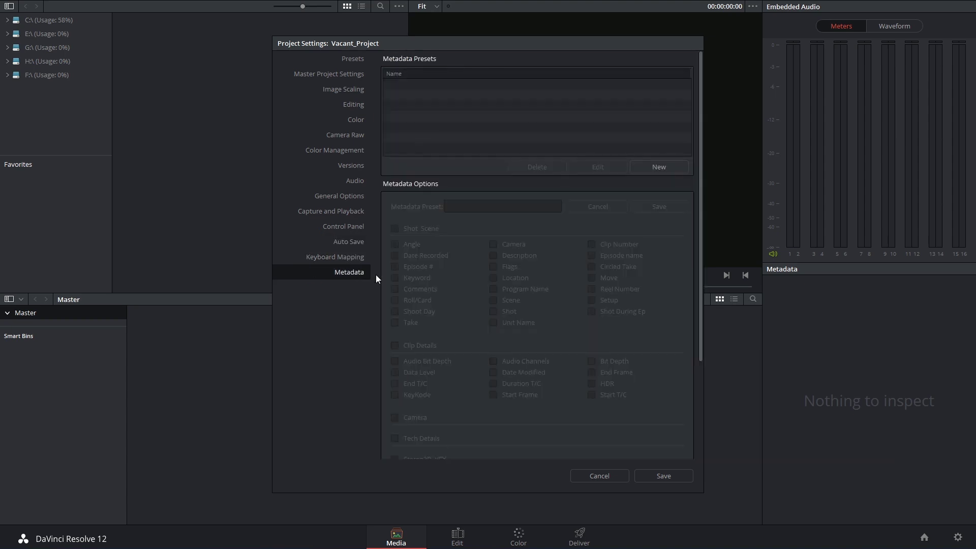
{"action": "left_click", "coordinate": [345, 211]}
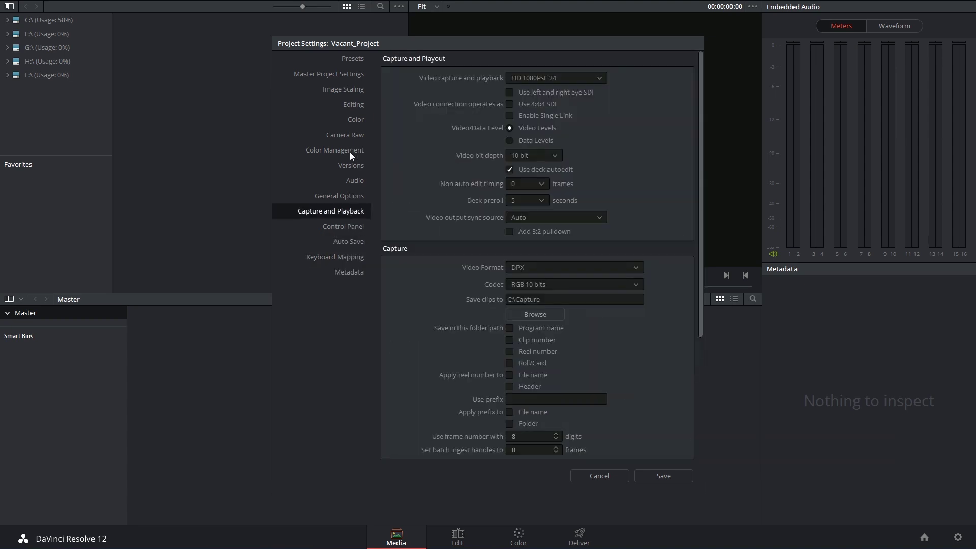